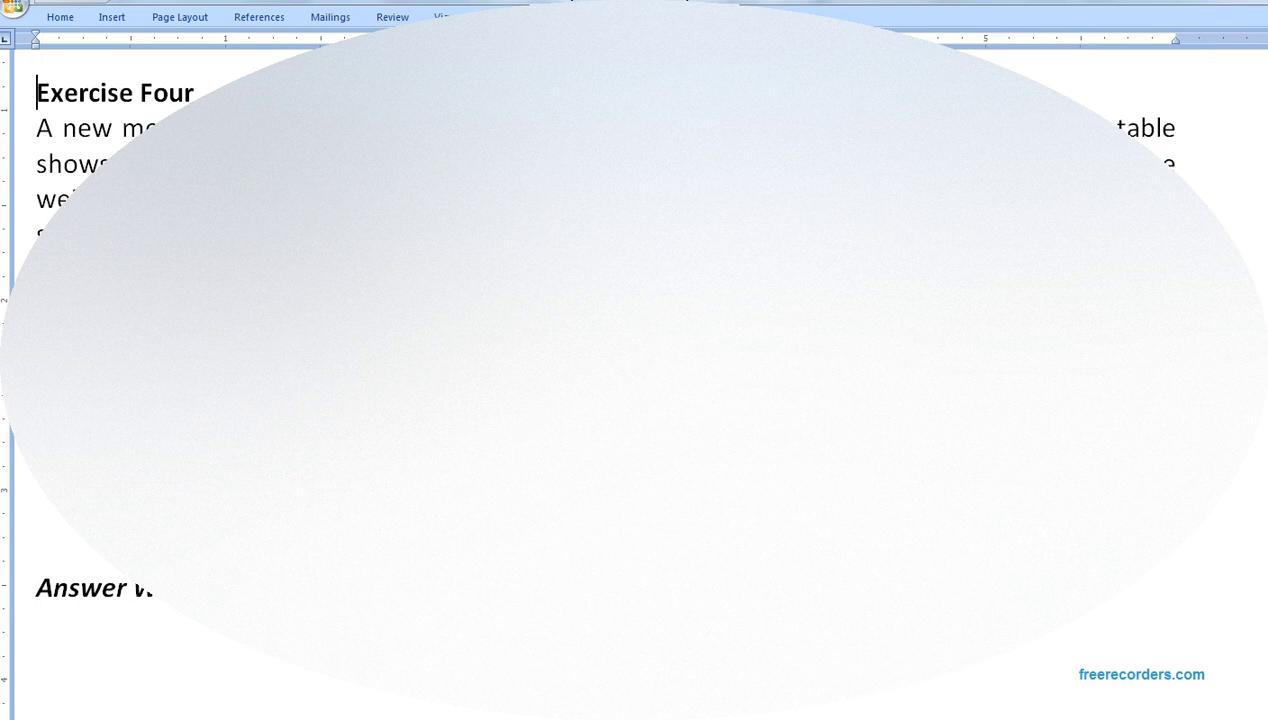
Move into the Exercise Four table and browse the Symbol gallery, closing it without inserting anything
key(Down)
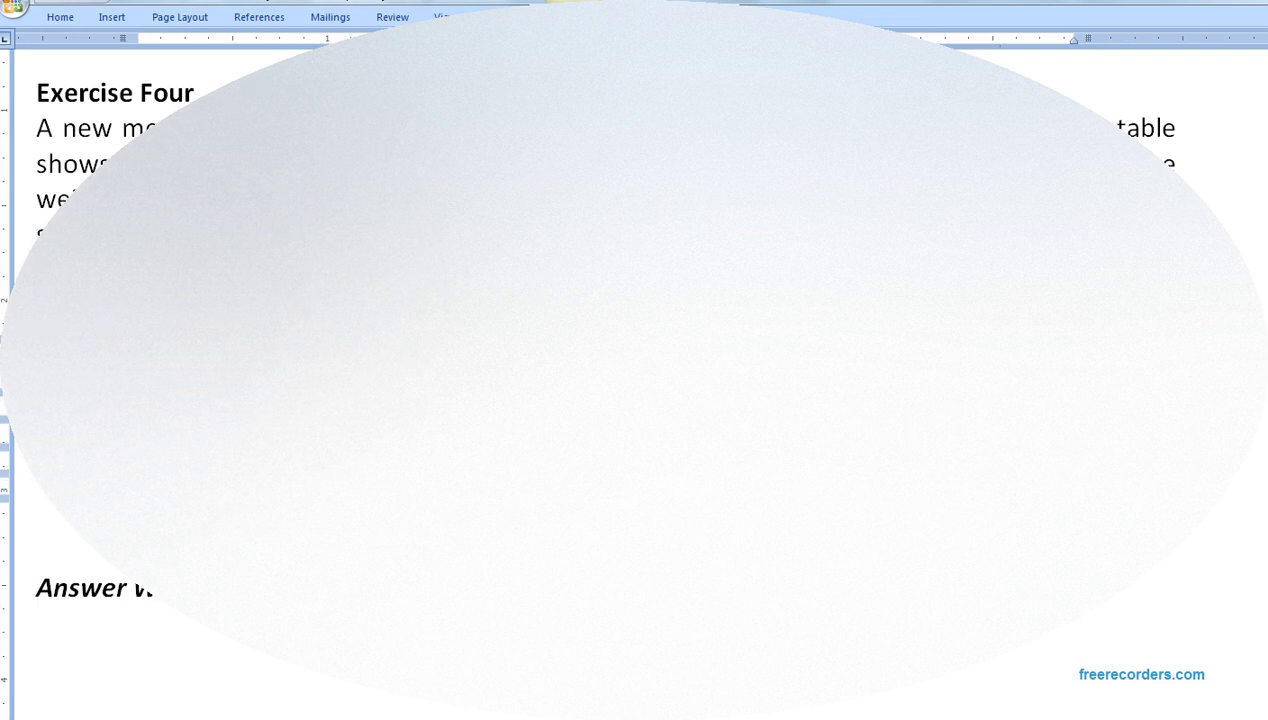
click(112, 17)
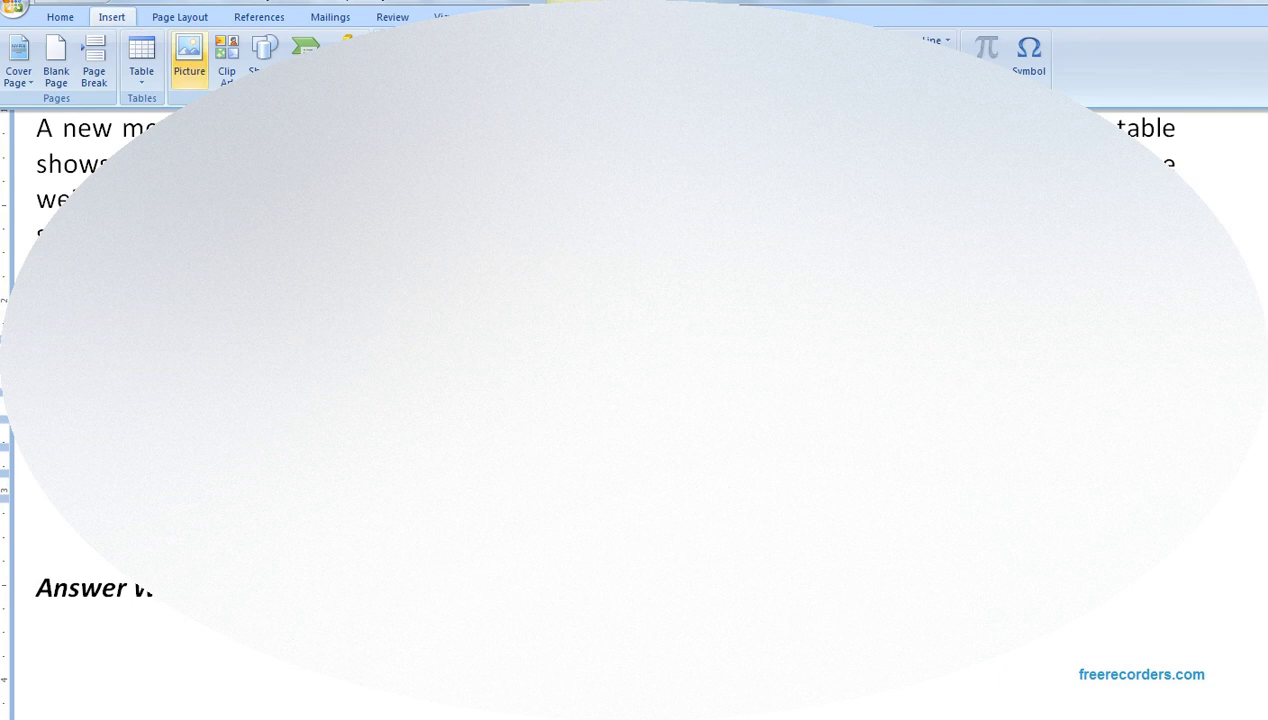
click(1028, 55)
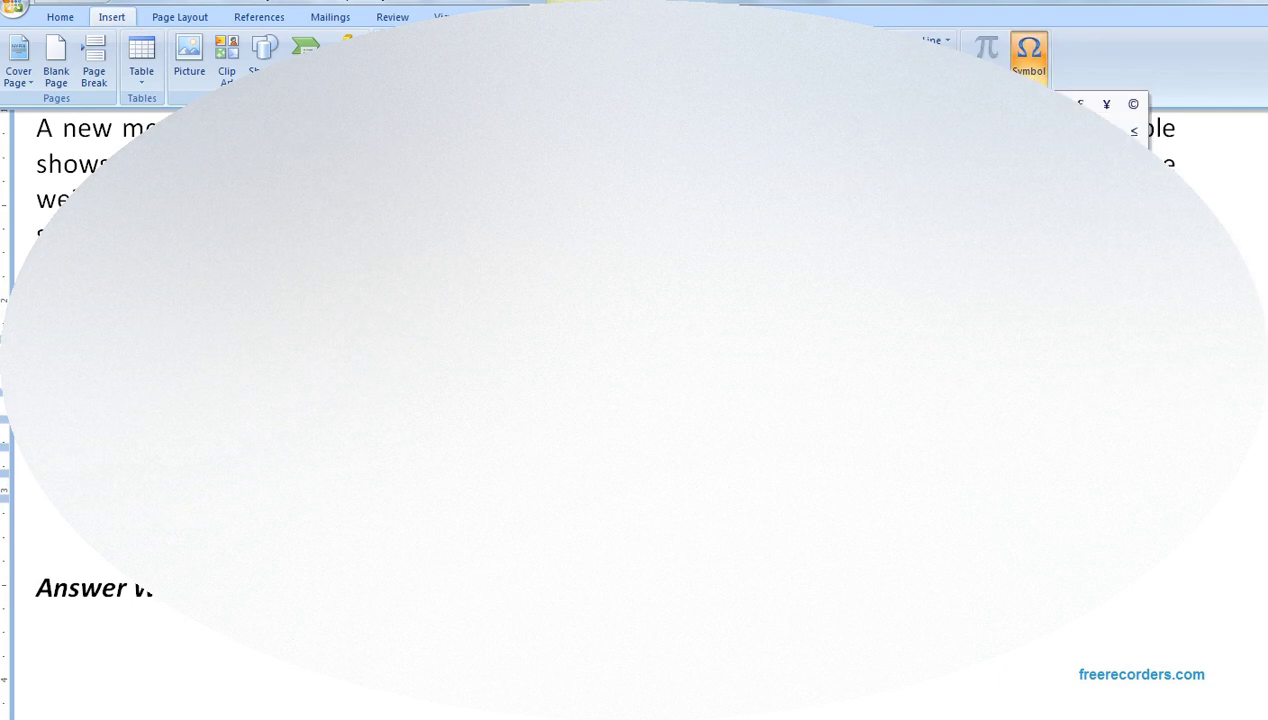
click(1106, 104)
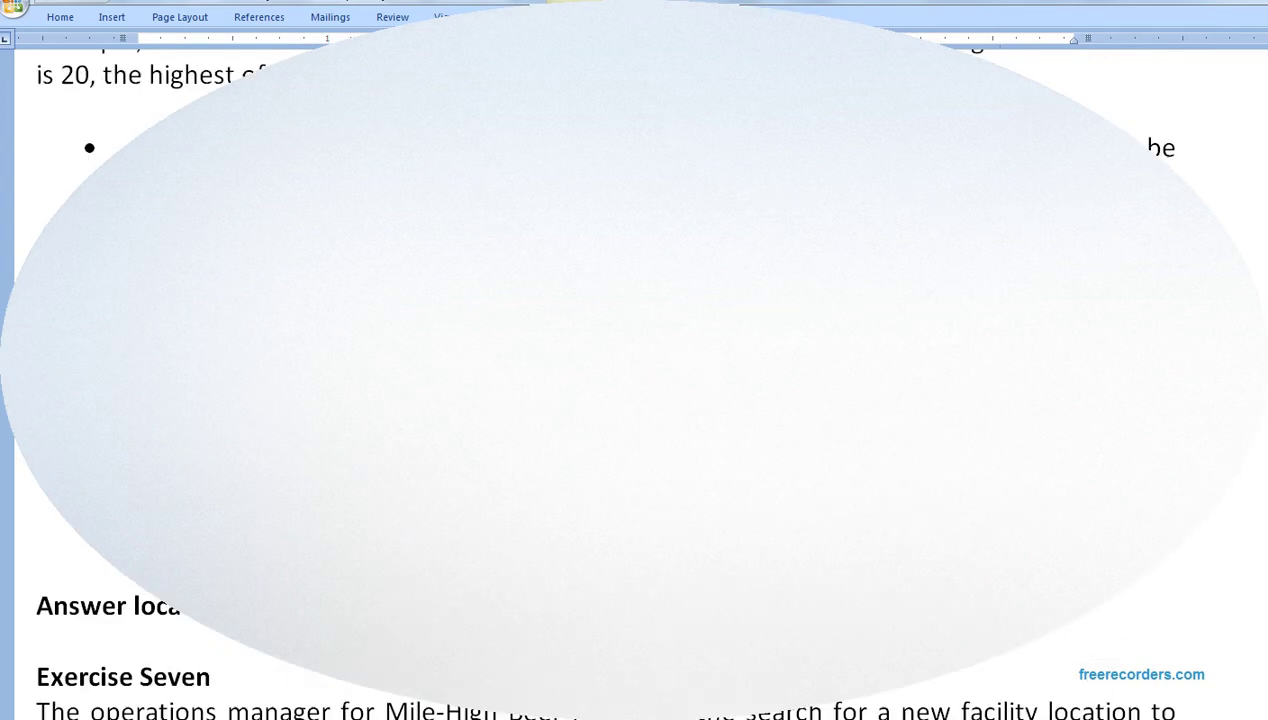
scroll(634, 400, up, 2)
scroll(634, 400, up, 2)
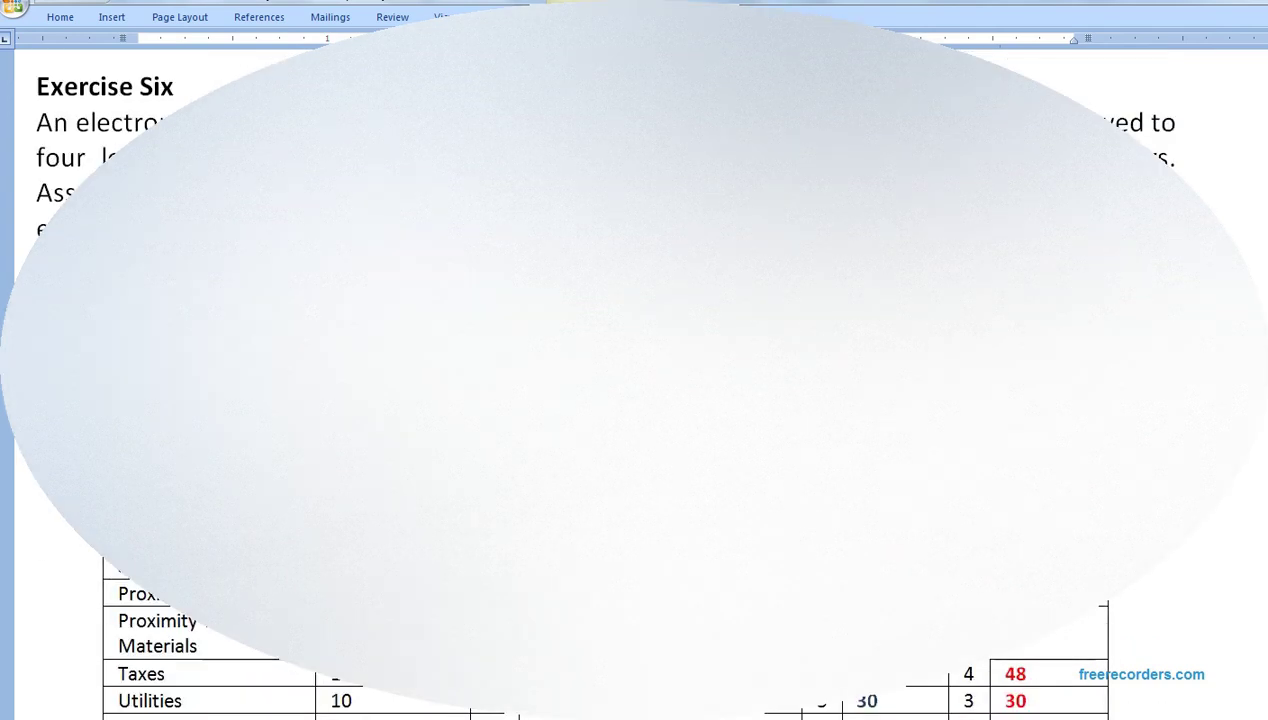
scroll(634, 400, down, 5)
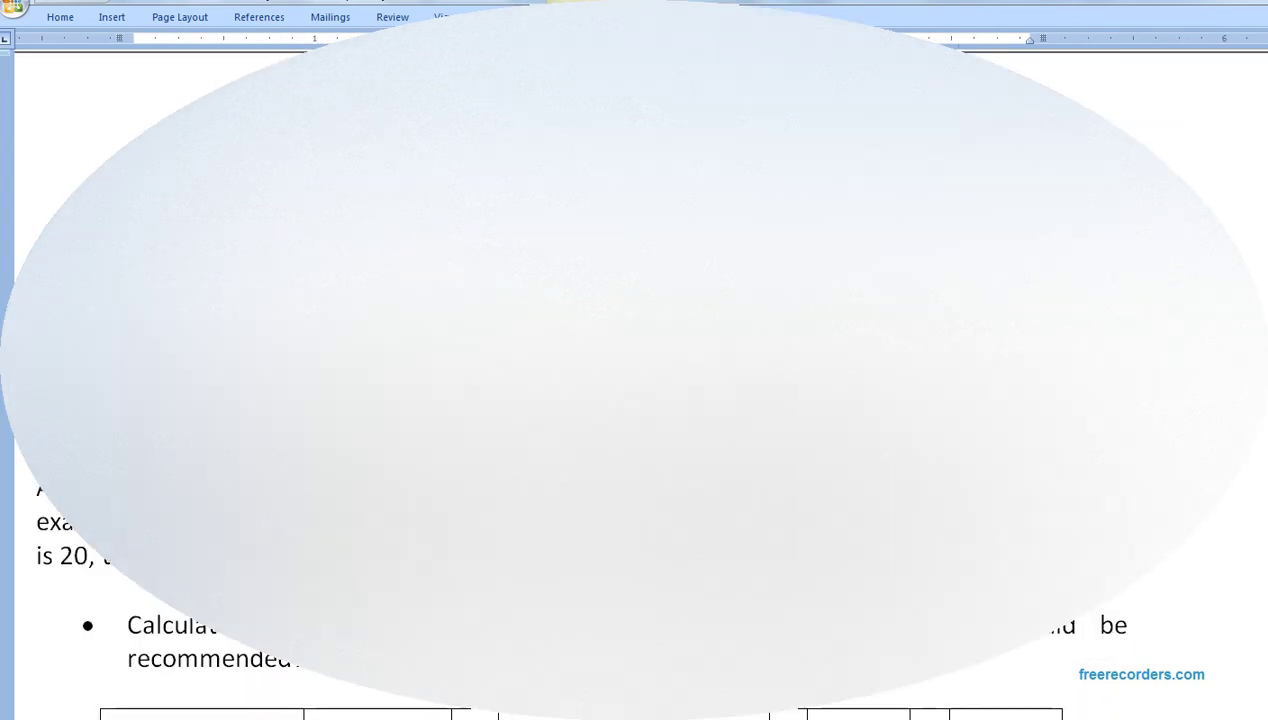